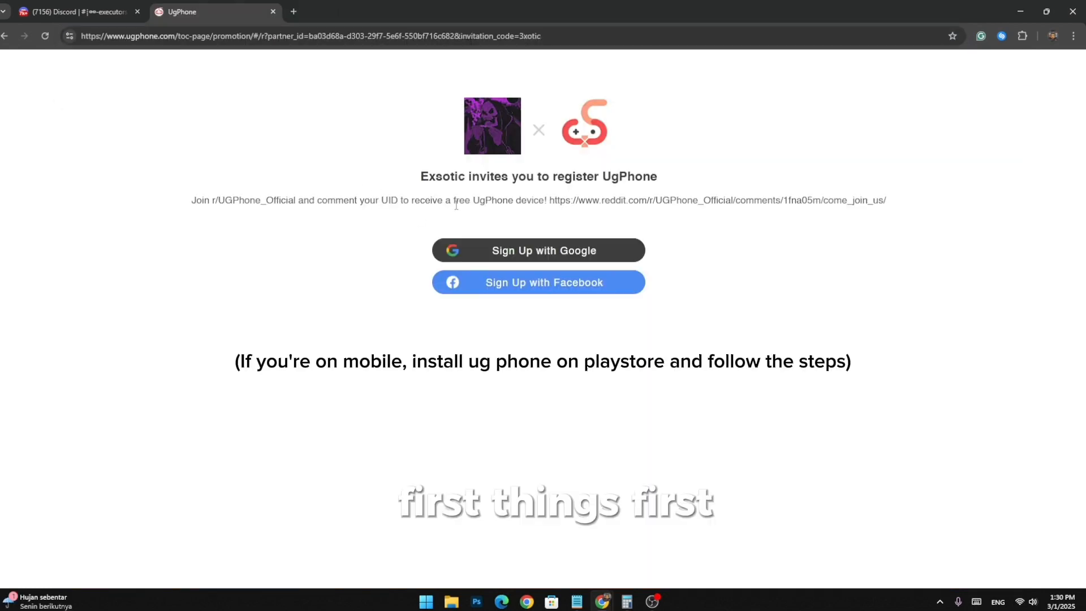
Sign up to UgPhone with the Google account and continue to the web dashboard
double_click(461, 200)
left_click(554, 251)
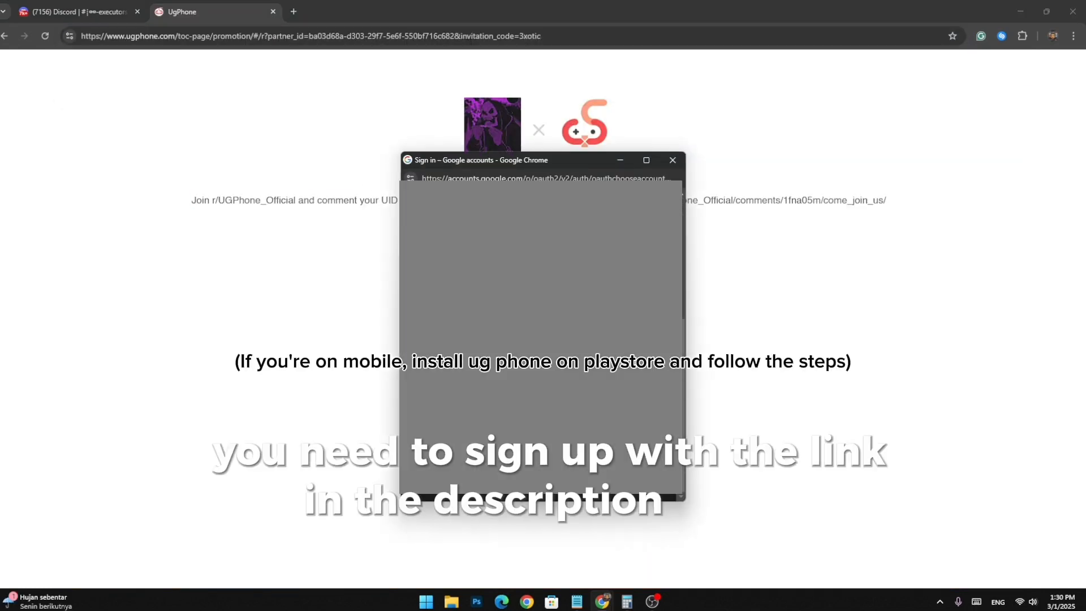
left_click(606, 408)
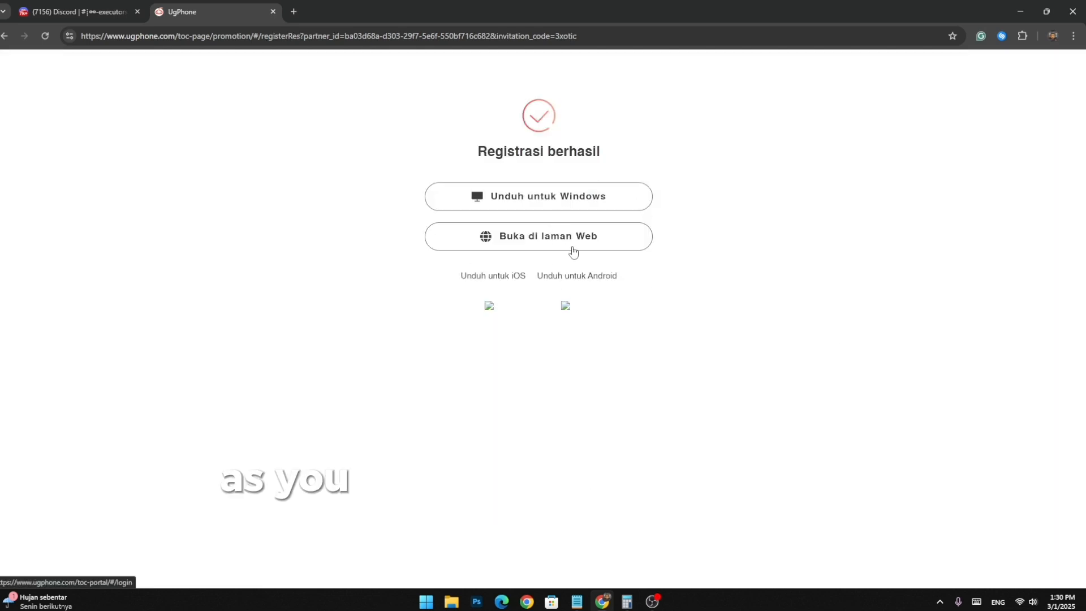
left_click(574, 246)
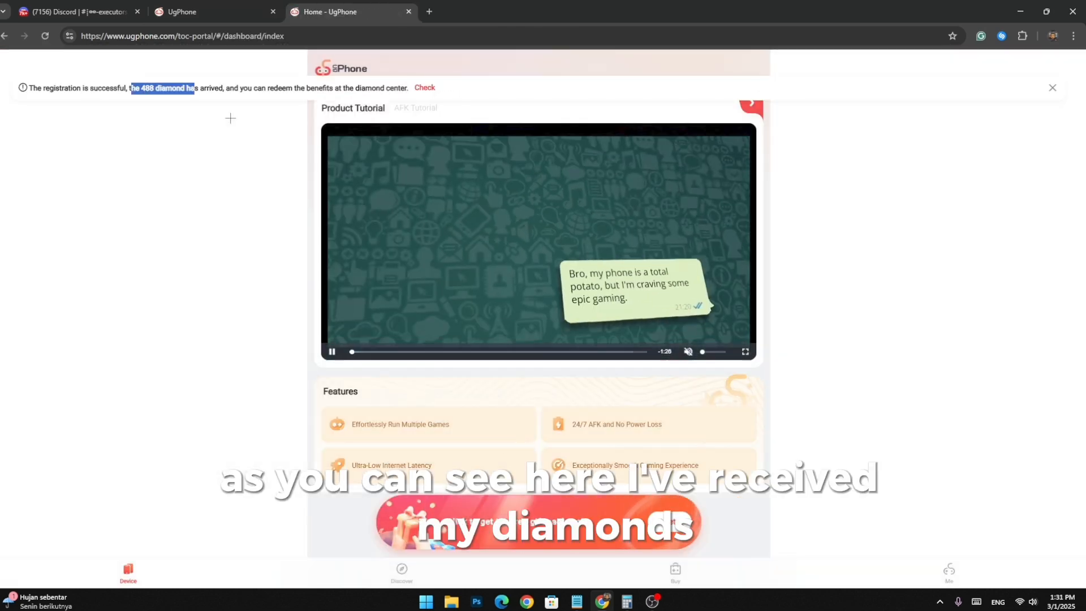
View the cloud device purchase plans and check the GVIP tier
left_click(675, 571)
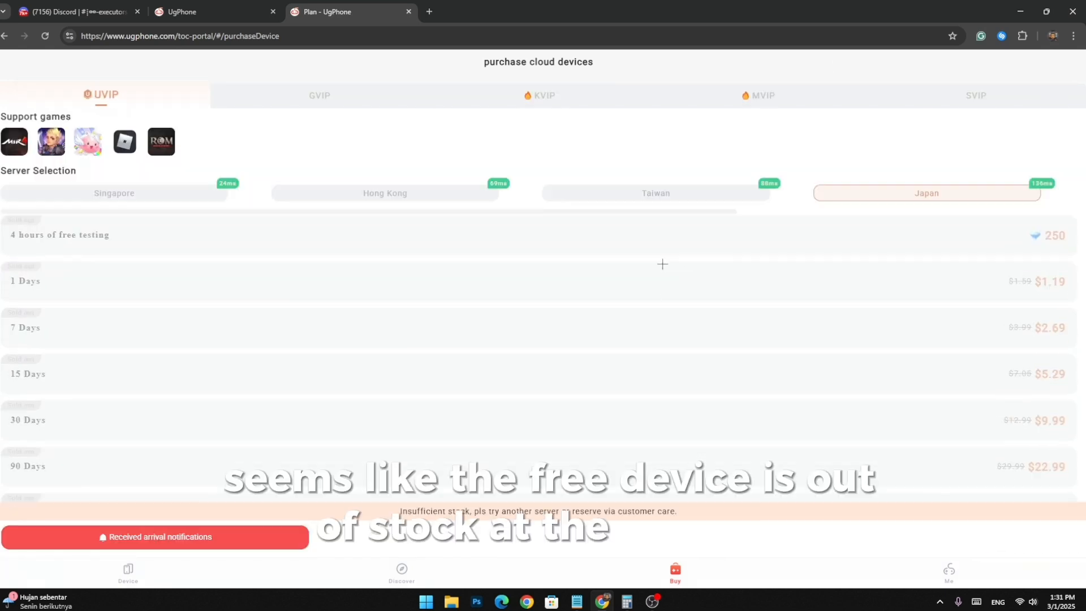
left_click(321, 96)
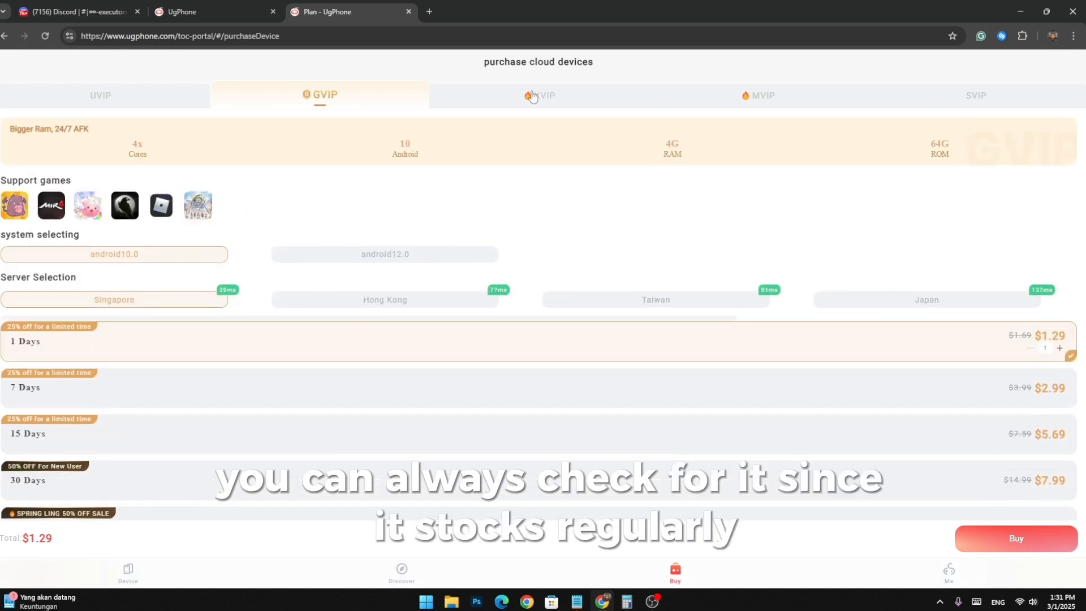
scroll(340, 297, "down", 3)
scroll(592, 324, "down", 2)
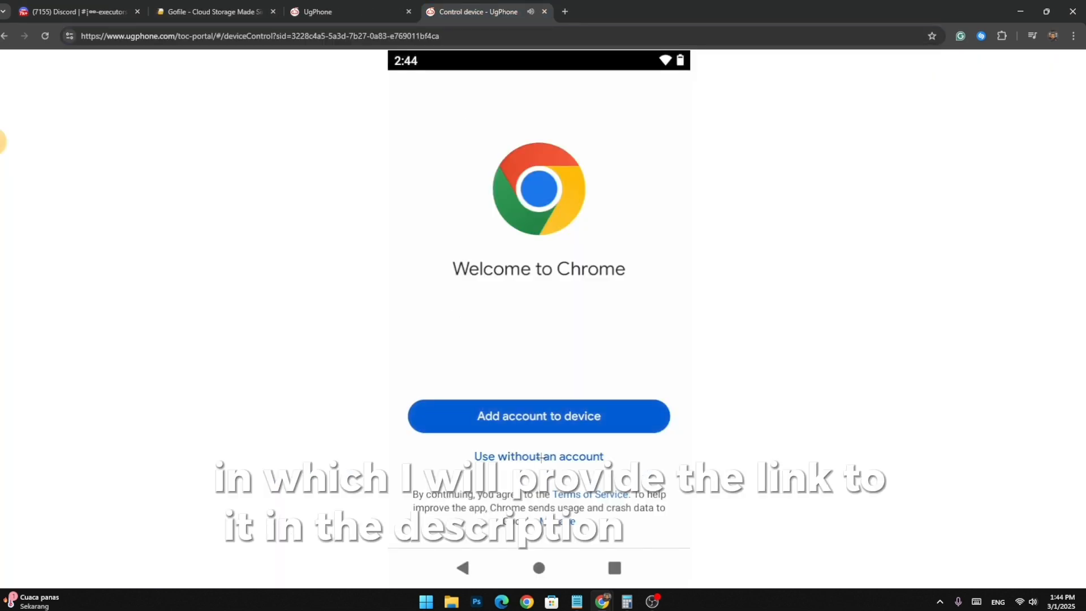
Start Chrome without signing in and download the Codex APK from Gofile, watching its progress
left_click(543, 457)
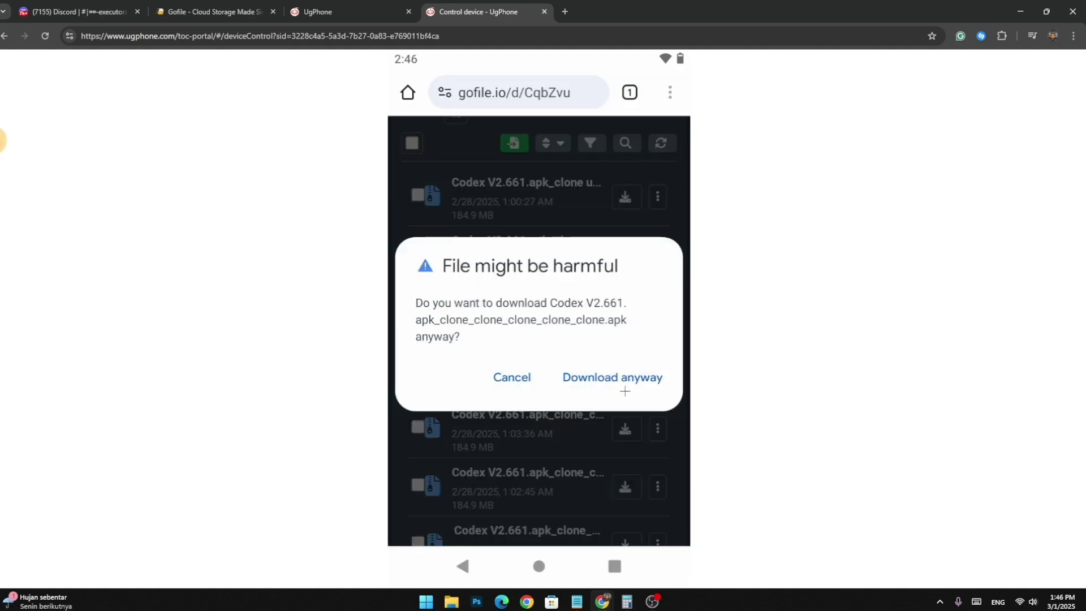
left_click(624, 388)
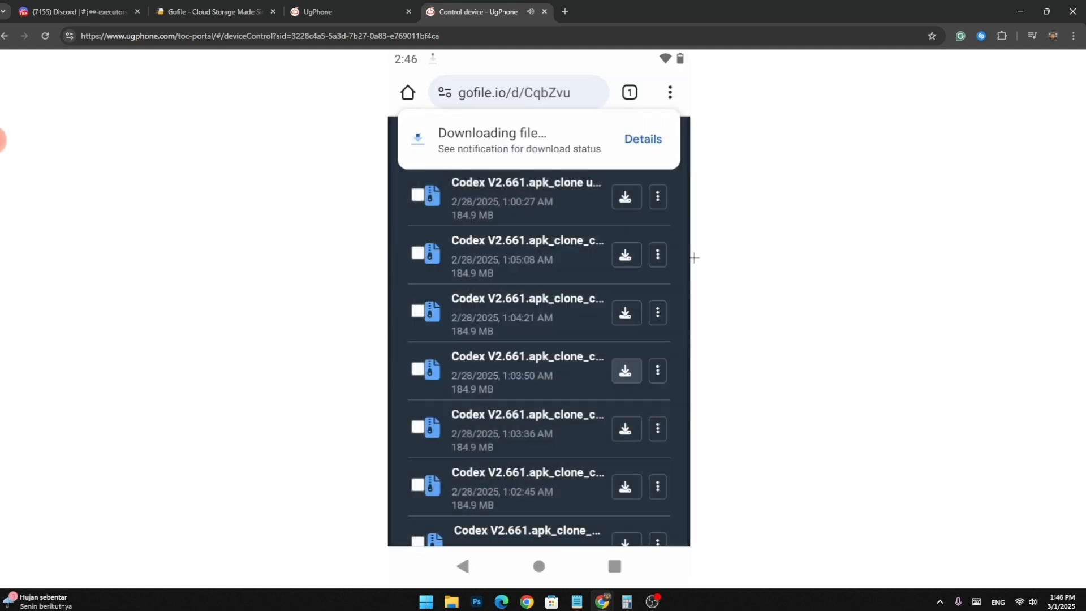
left_click(637, 135)
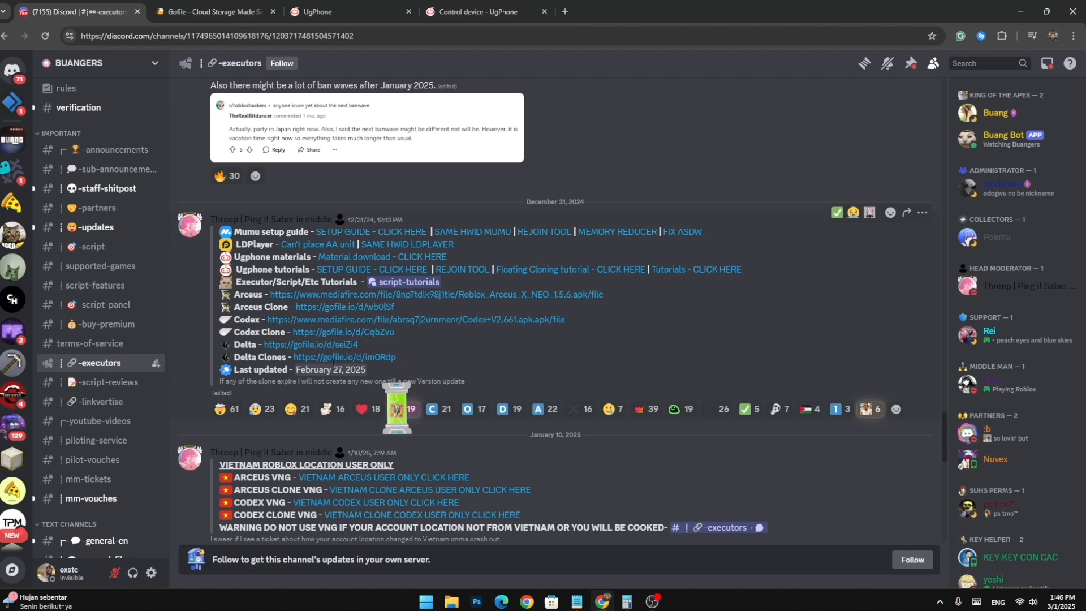
scroll(201, 213, "down", 1)
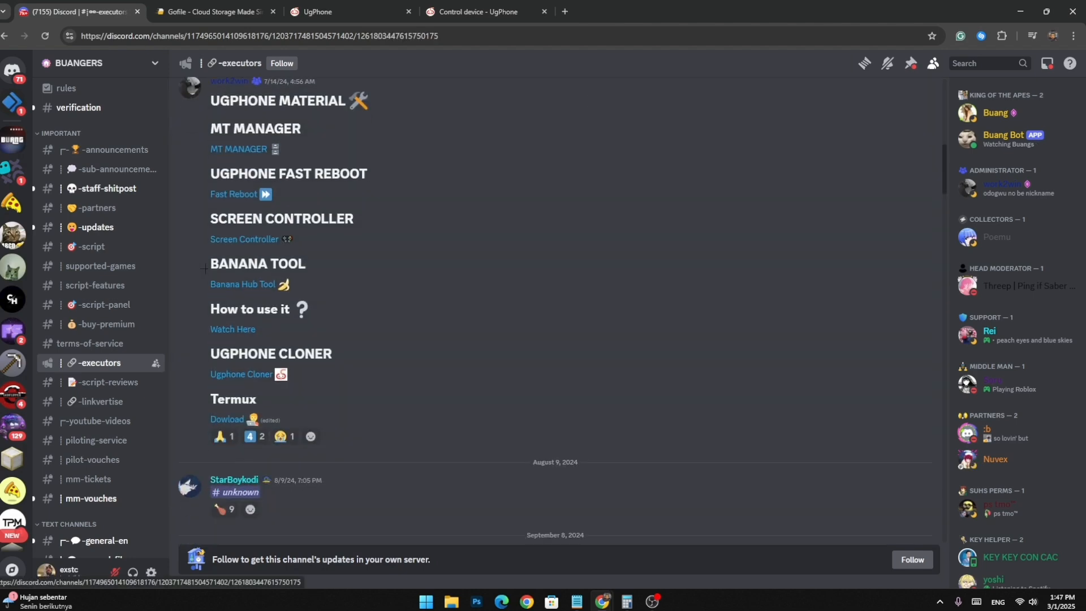
Follow the Ugphone Cloner link from Discord to the MediaFire download page
left_click(240, 374)
left_click(647, 381)
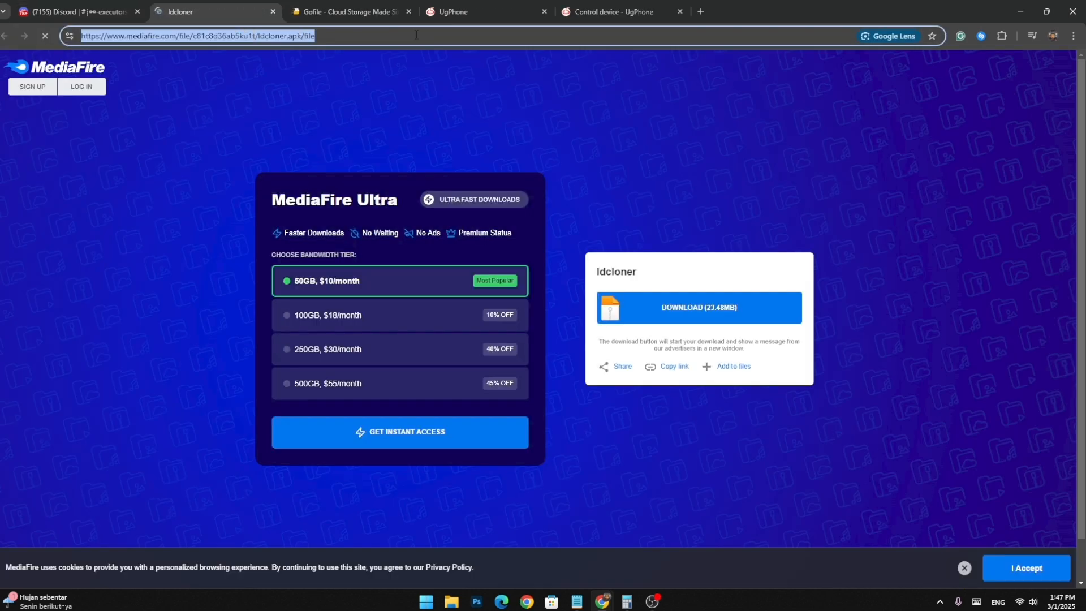
Download the Idcloner file from MediaFire on the cloud device, confirming the harmful-file warning
left_click(614, 12)
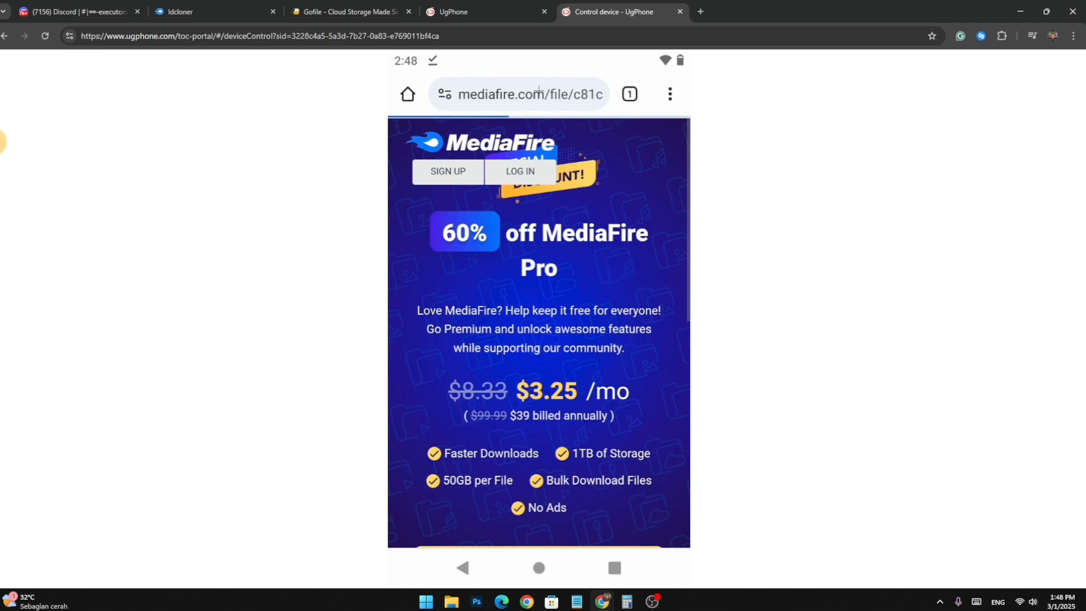
left_click(548, 503)
scroll(538, 339, "down", 5)
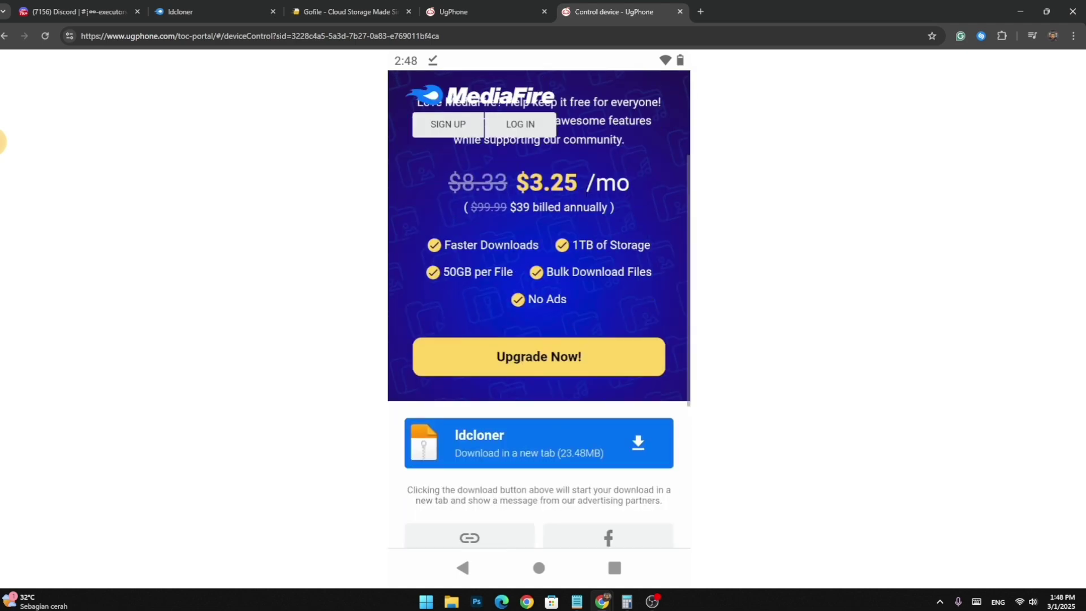
left_click(561, 463)
left_click(594, 363)
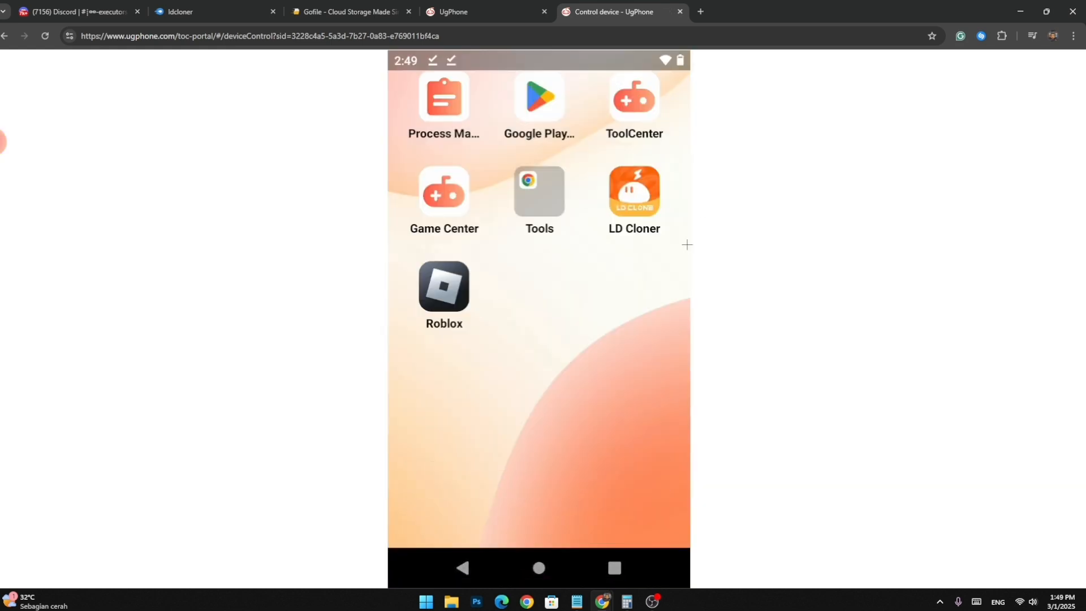
In LD Cloner, enable the floating app feature for the Roblox clone
left_click(635, 204)
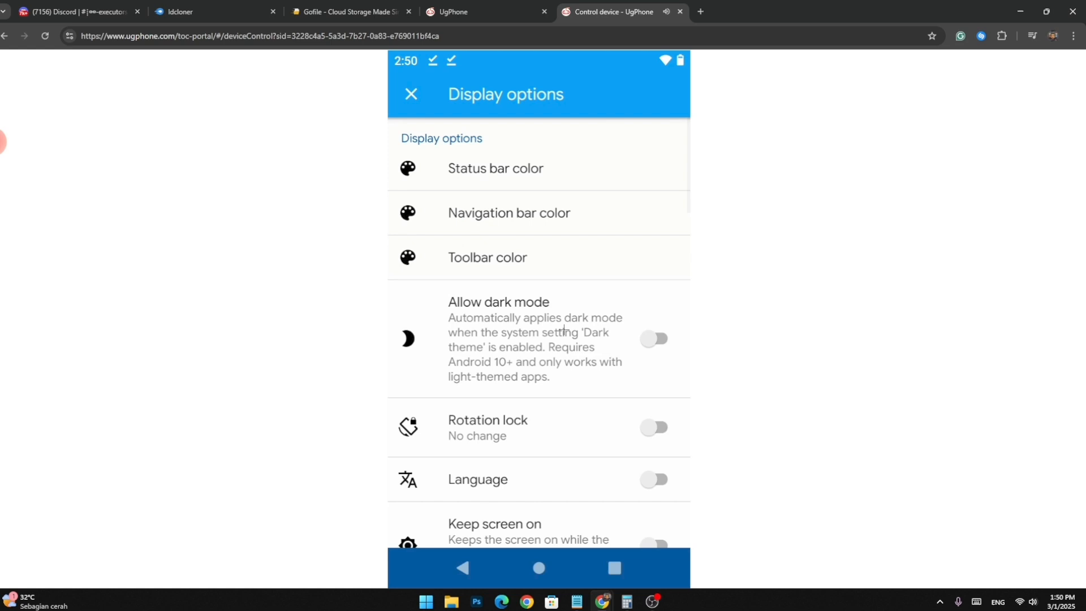
scroll(567, 257, "down", 1)
scroll(572, 298, "down", 2)
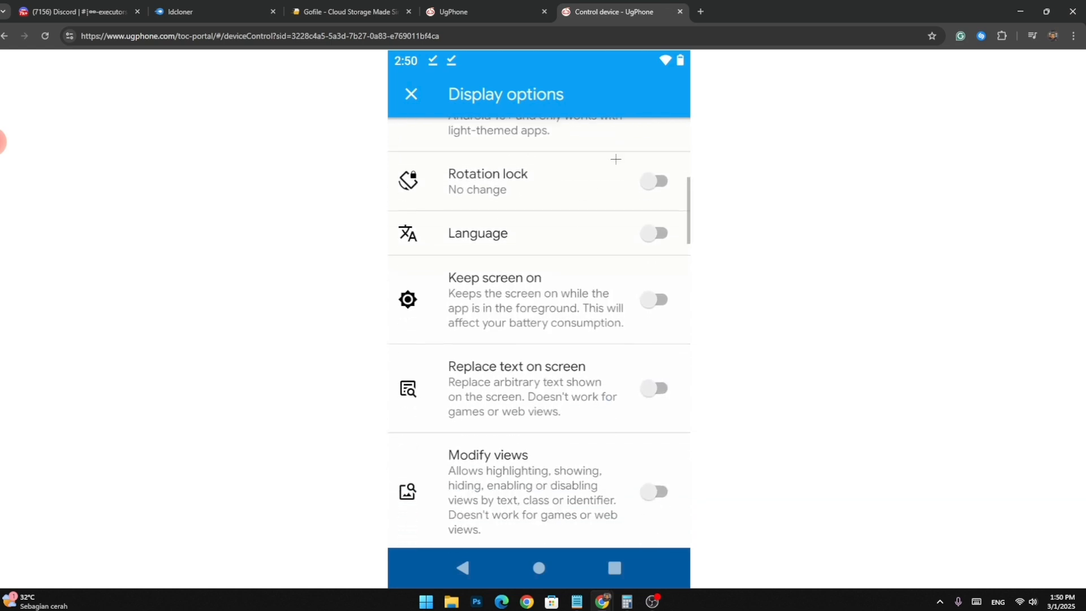
scroll(572, 298, "down", 2)
left_click(584, 402)
left_click(458, 170)
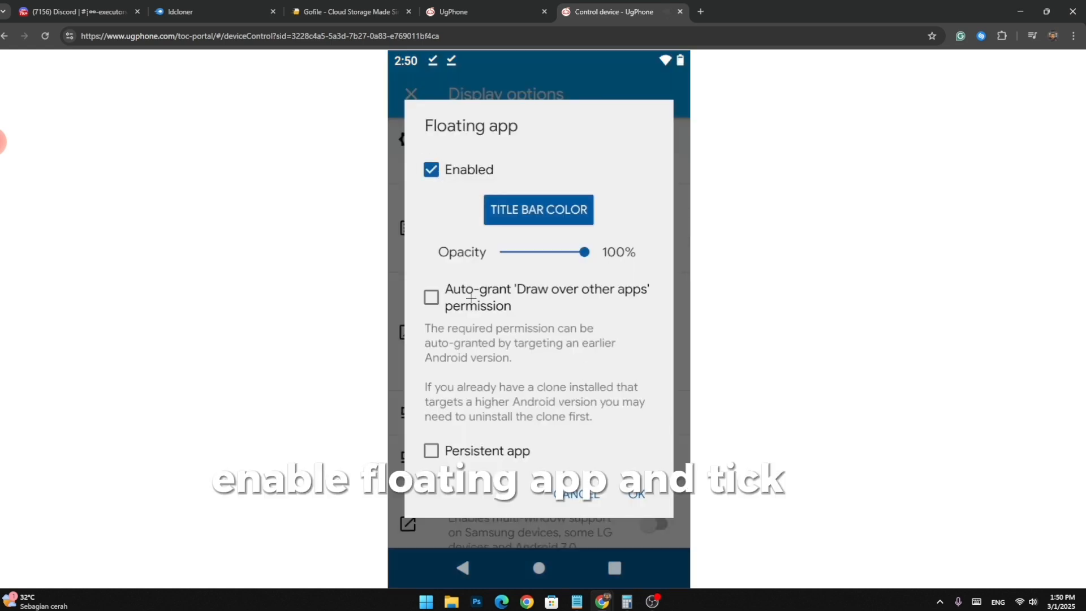
left_click(637, 494)
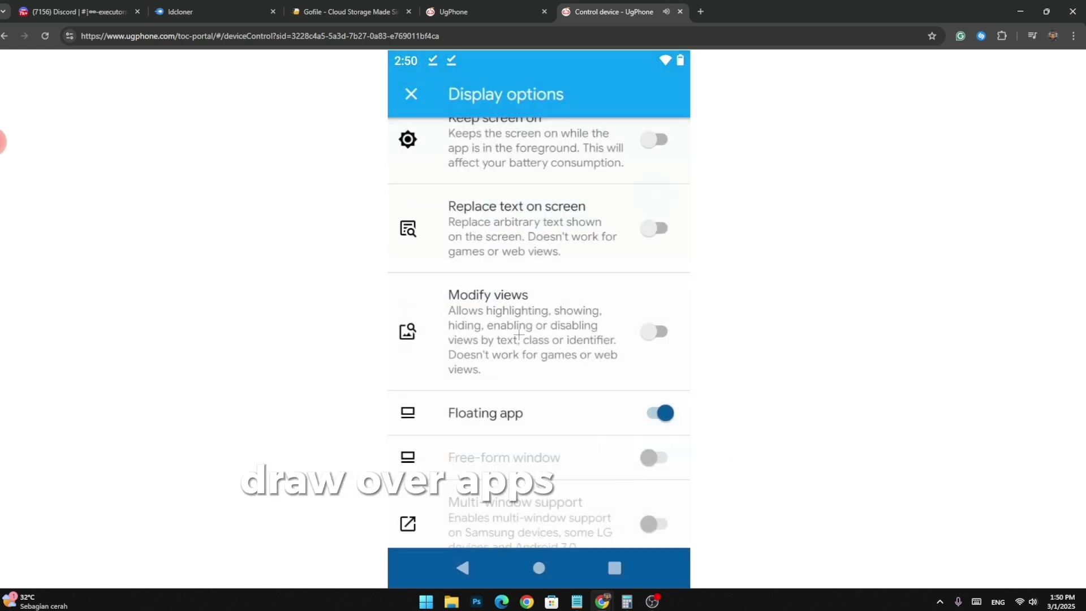
left_click(413, 94)
scroll(510, 336, "down", 1)
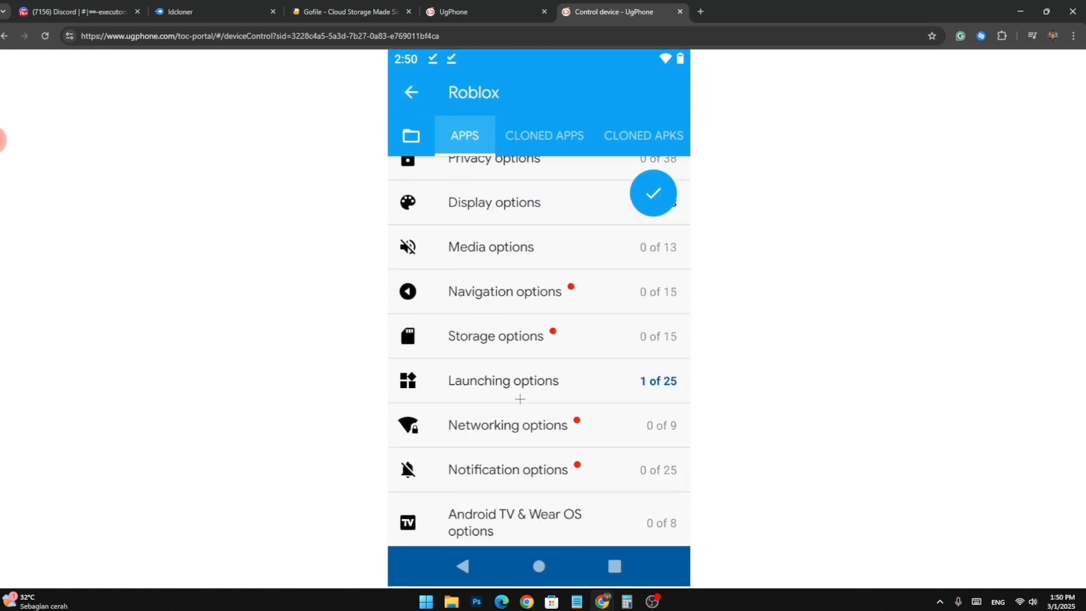
scroll(524, 388, "down", 3)
Turn on Ignore crashes, Increase compatibility and Skip native libraries in the cloning options
left_click(475, 519)
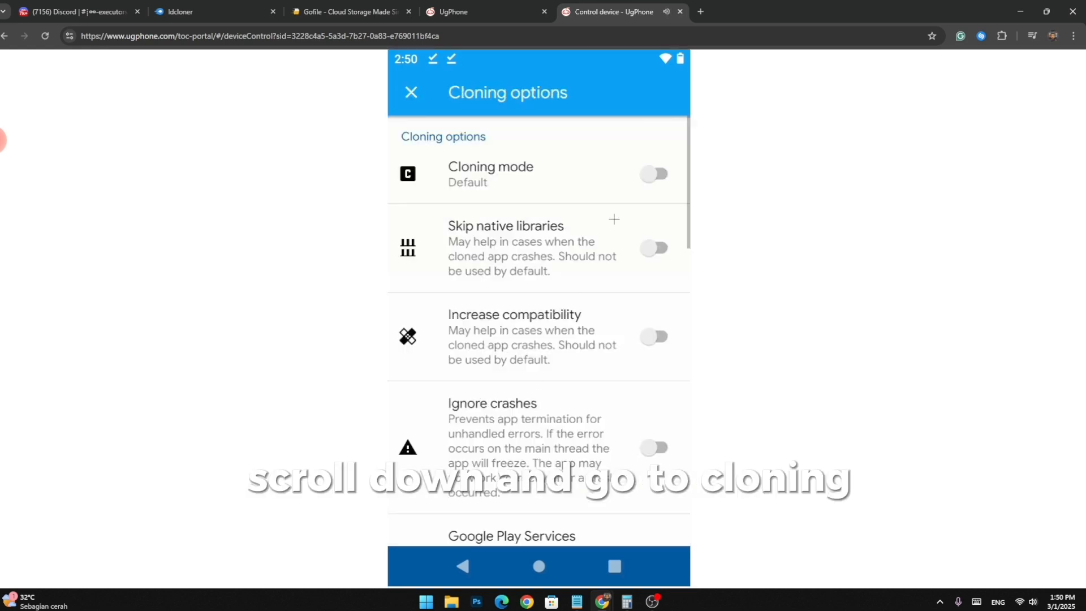
left_click(543, 433)
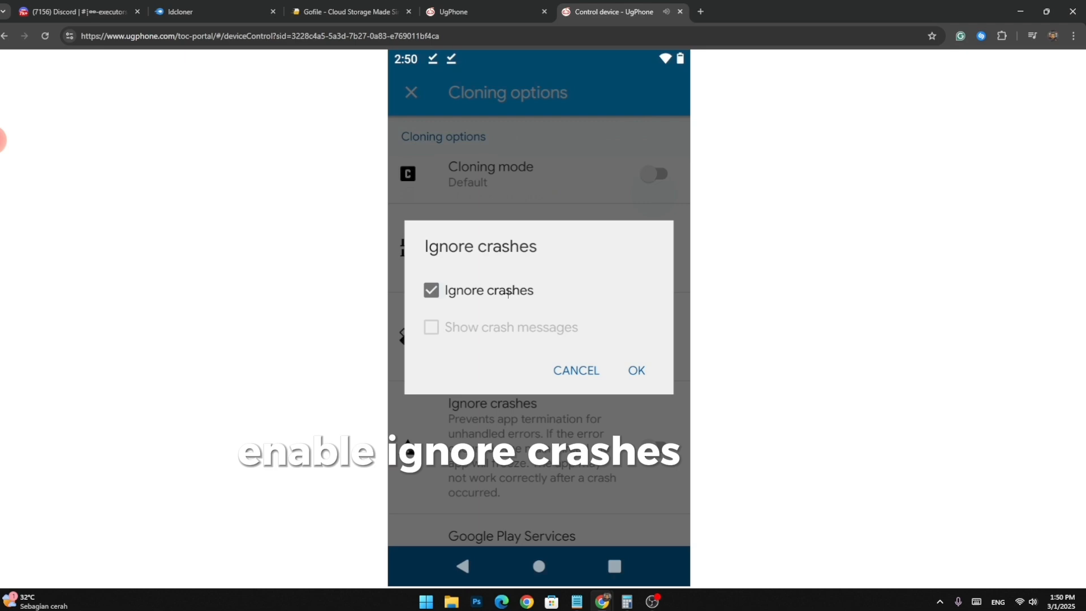
left_click(637, 371)
left_click(543, 337)
left_click(638, 416)
left_click(660, 248)
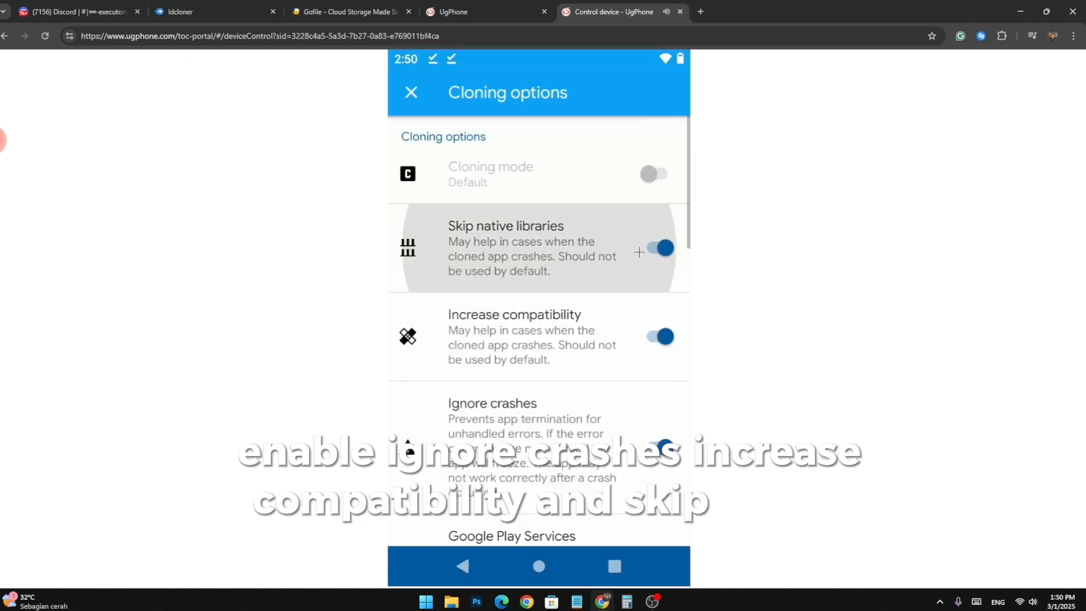
left_click(412, 92)
scroll(538, 340, "up", 5)
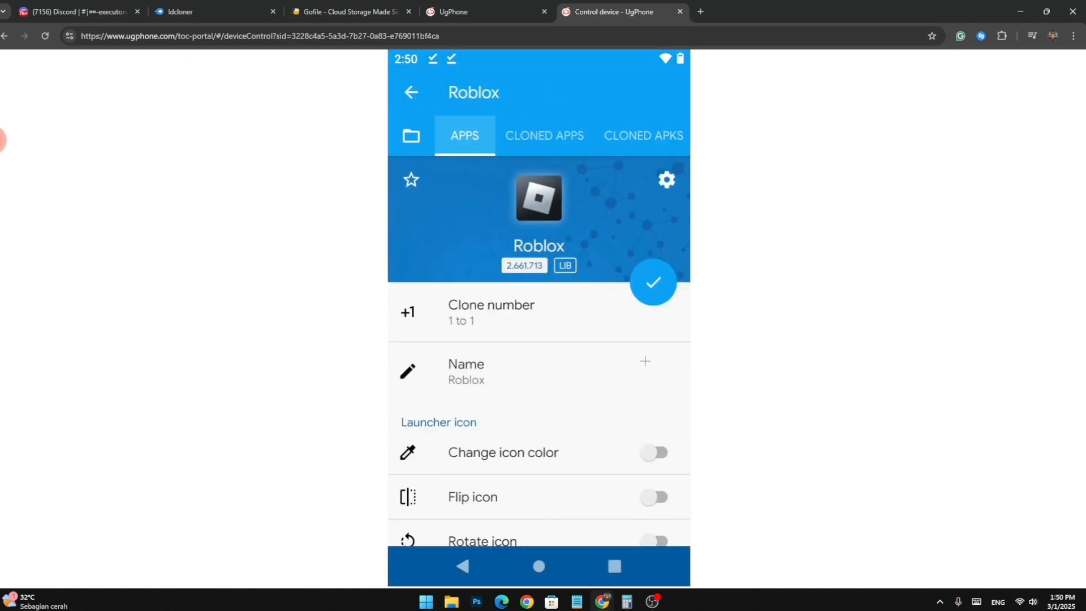
Set the batch clone number range to 1 through 2 and confirm it
left_click(543, 316)
left_click(602, 270)
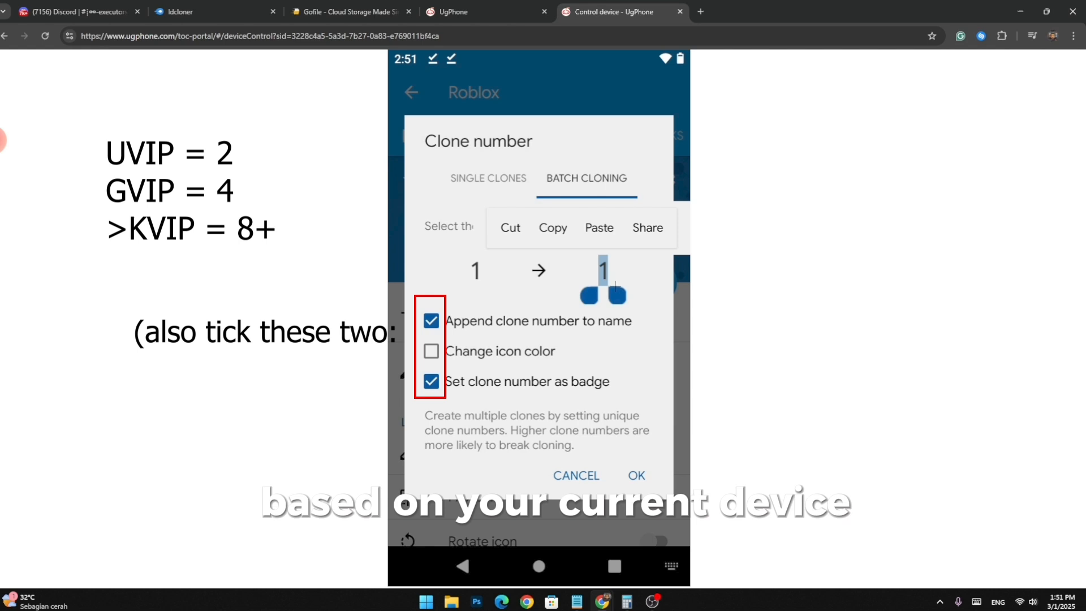
left_click(488, 178)
left_click(587, 177)
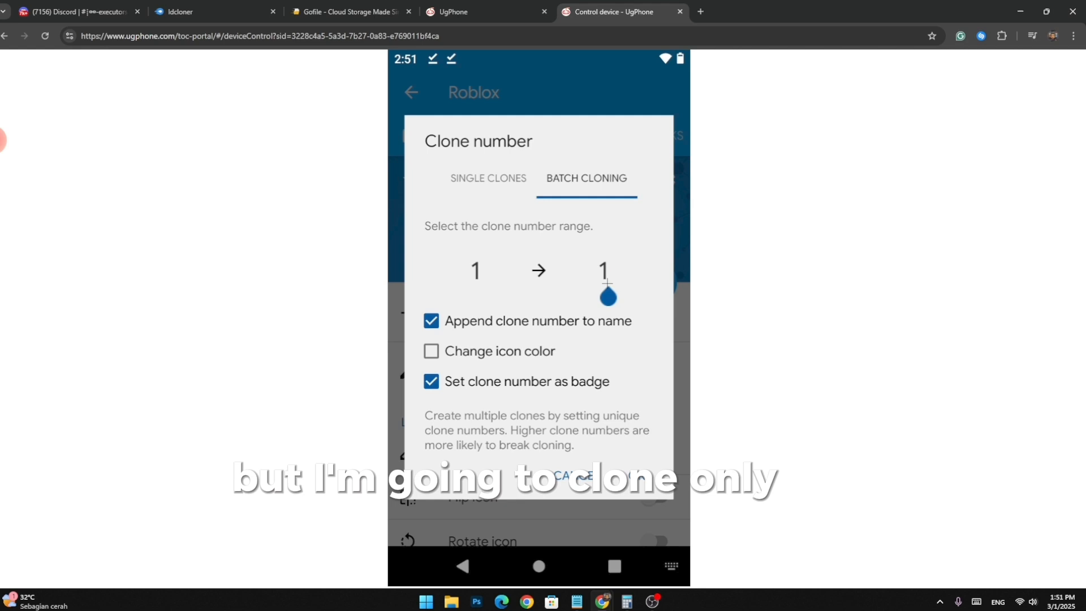
left_click(612, 287)
type("2")
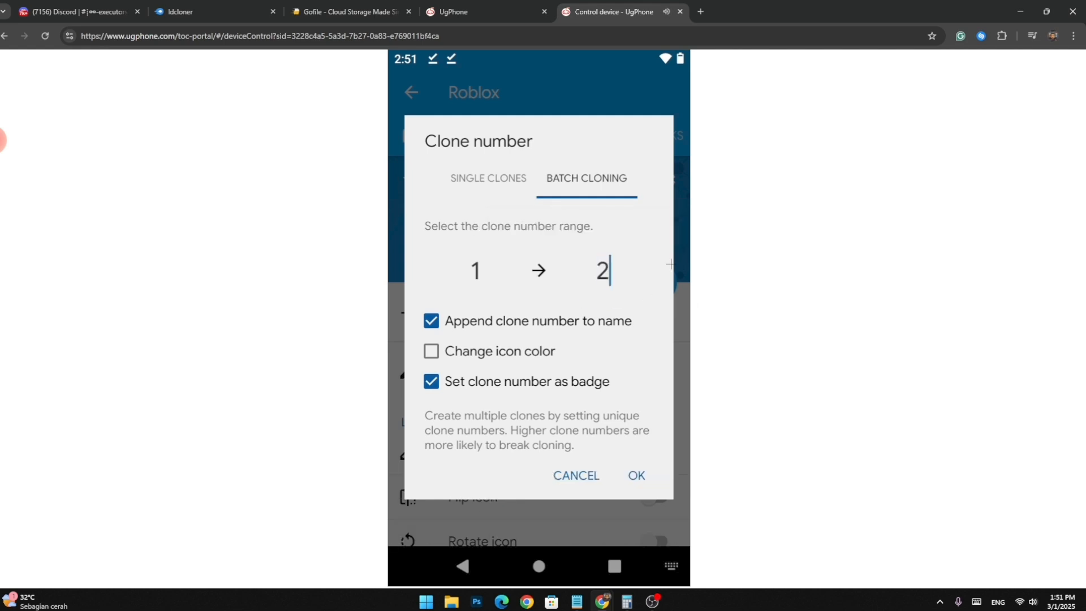
key("Return")
scroll(590, 407, "down", 3)
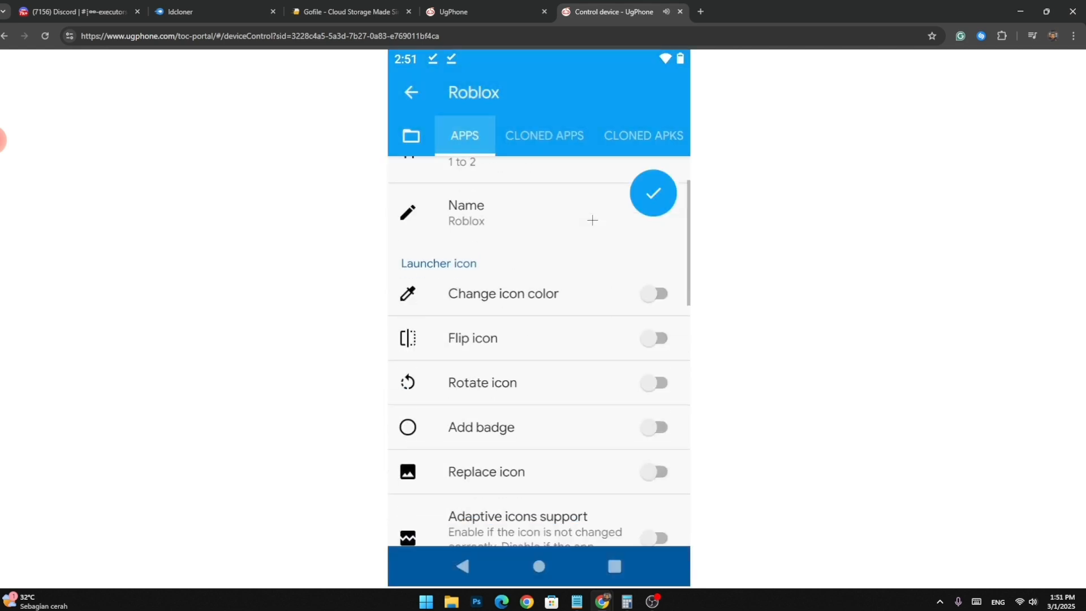
scroll(590, 407, "up", 3)
Start cloning Roblox, accept the warning and choose to install the new clones
left_click(647, 285)
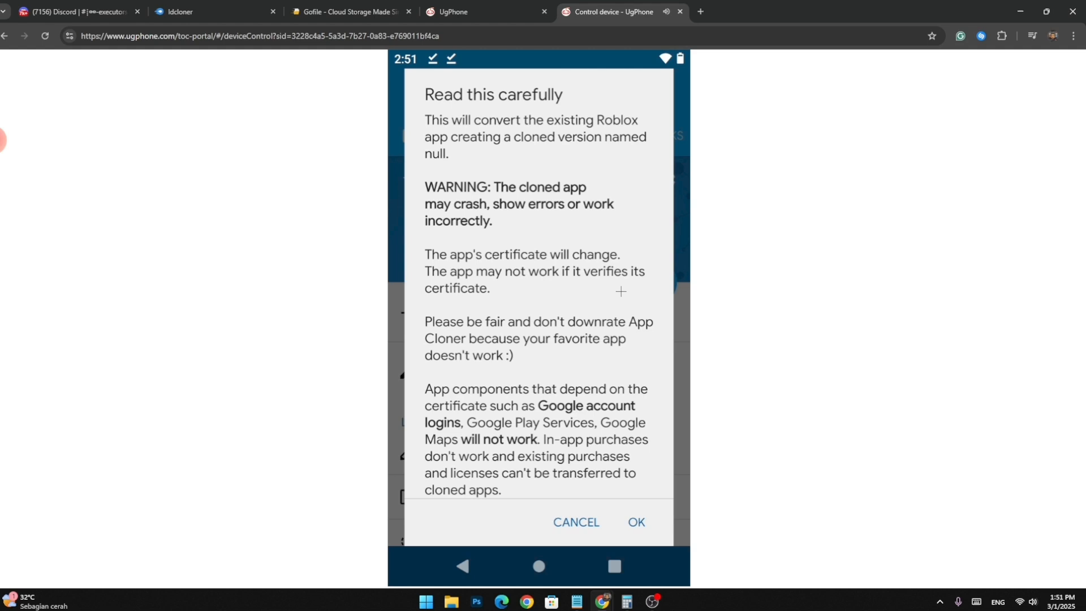
left_click(638, 521)
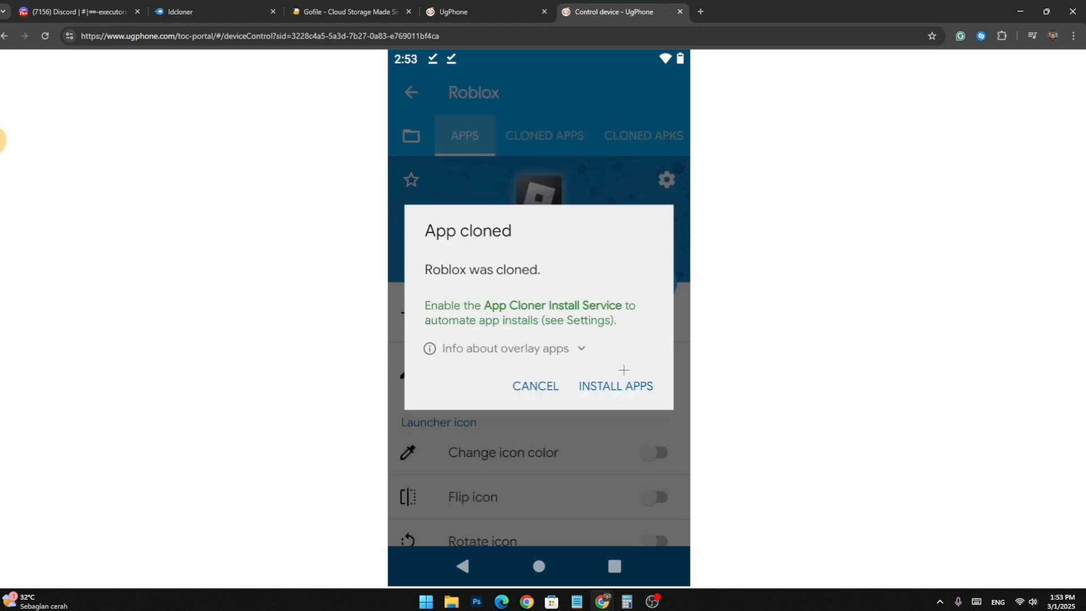
left_click(615, 385)
Allow LD Cloner to install unknown apps and install the clone anyway
left_click(621, 357)
left_click(661, 259)
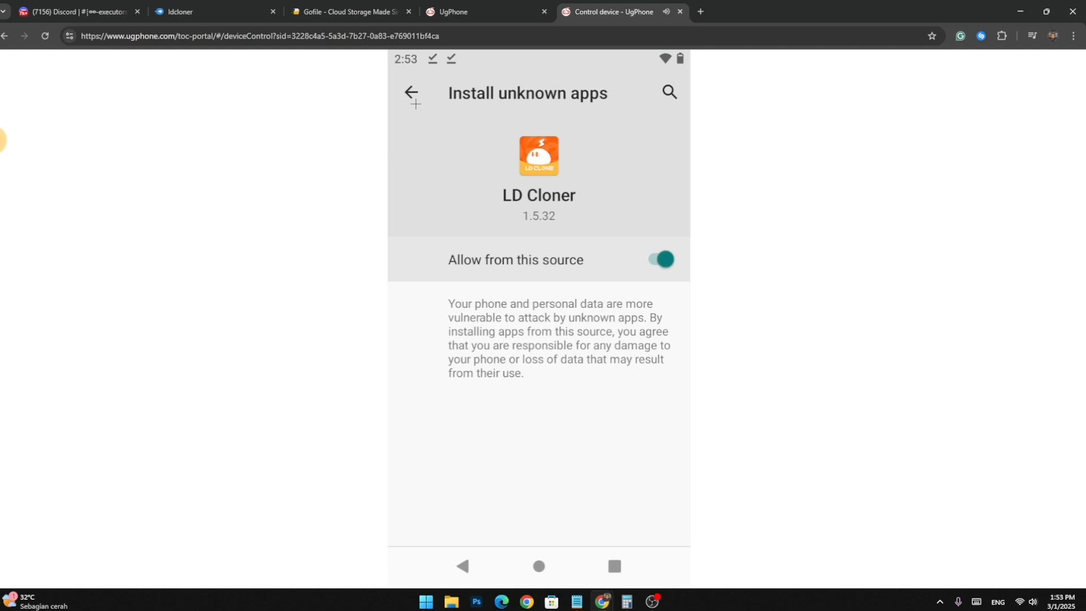
left_click(412, 95)
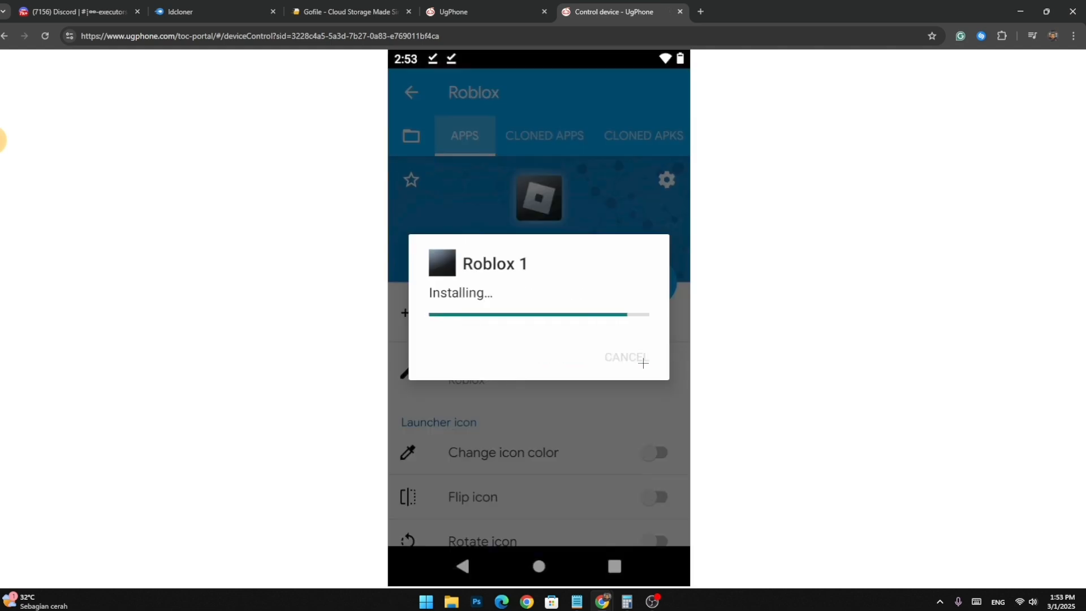
left_click(491, 380)
left_click(462, 407)
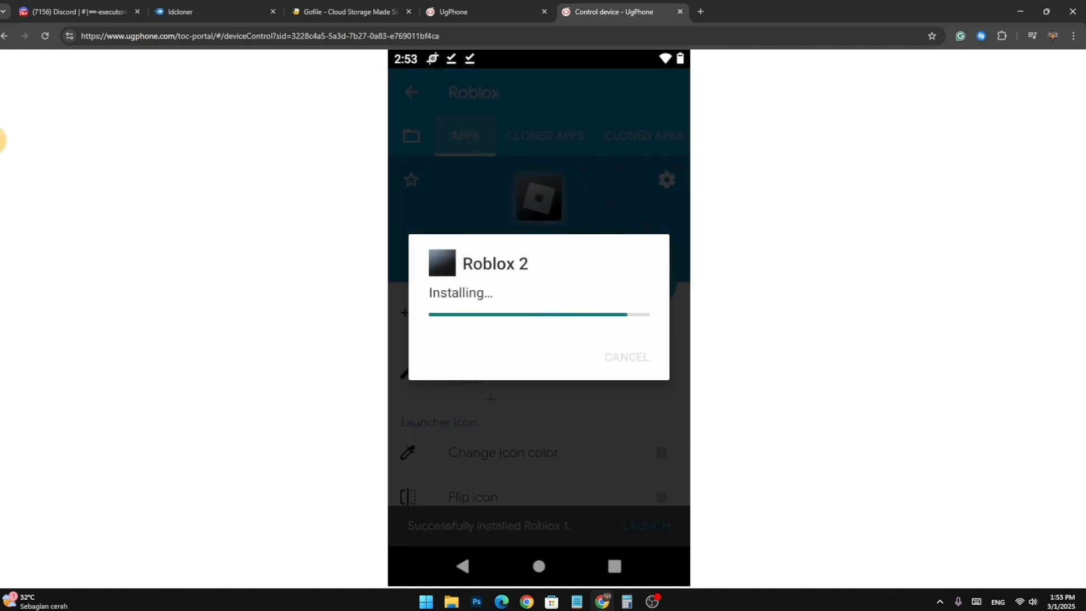
Open Settings > About phone and tap the build number to unlock developer mode
left_click(539, 566)
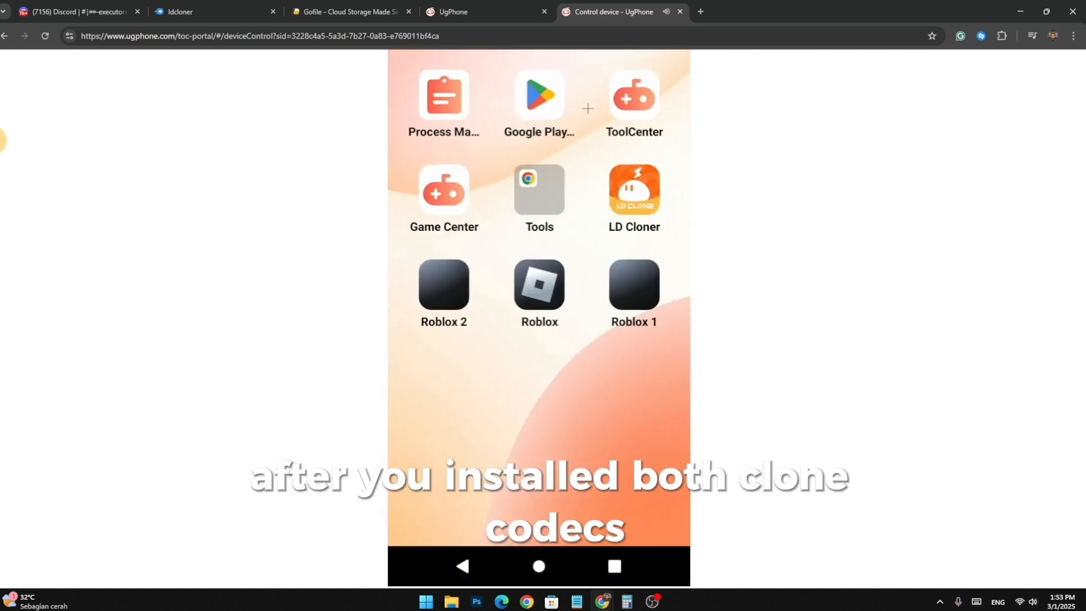
left_click_drag(539, 60, 539, 255)
left_click_drag(539, 179, 539, 424)
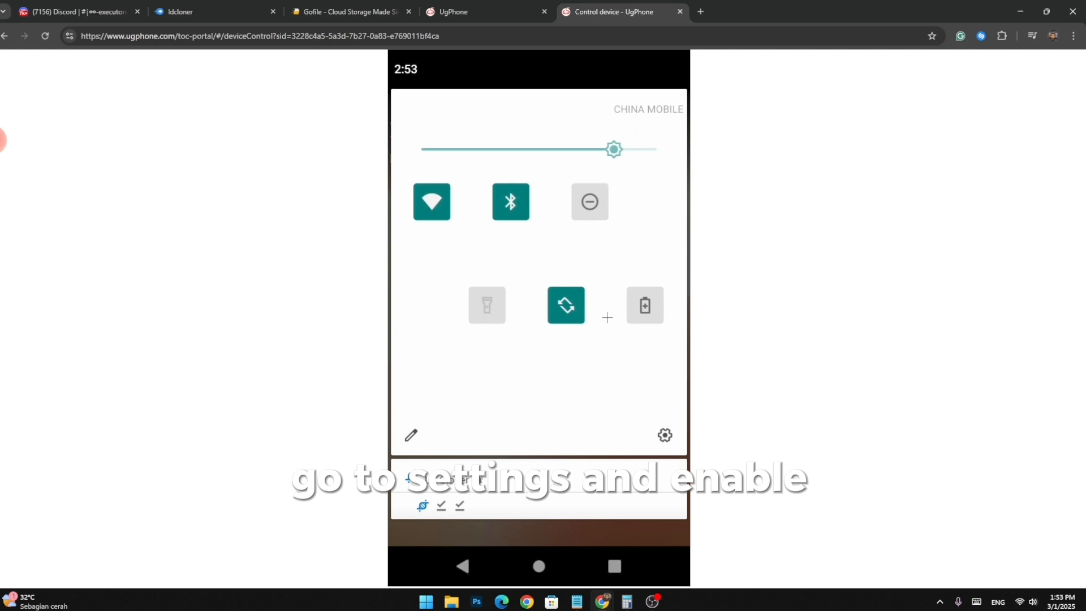
left_click(667, 512)
left_click_drag(542, 510, 542, 128)
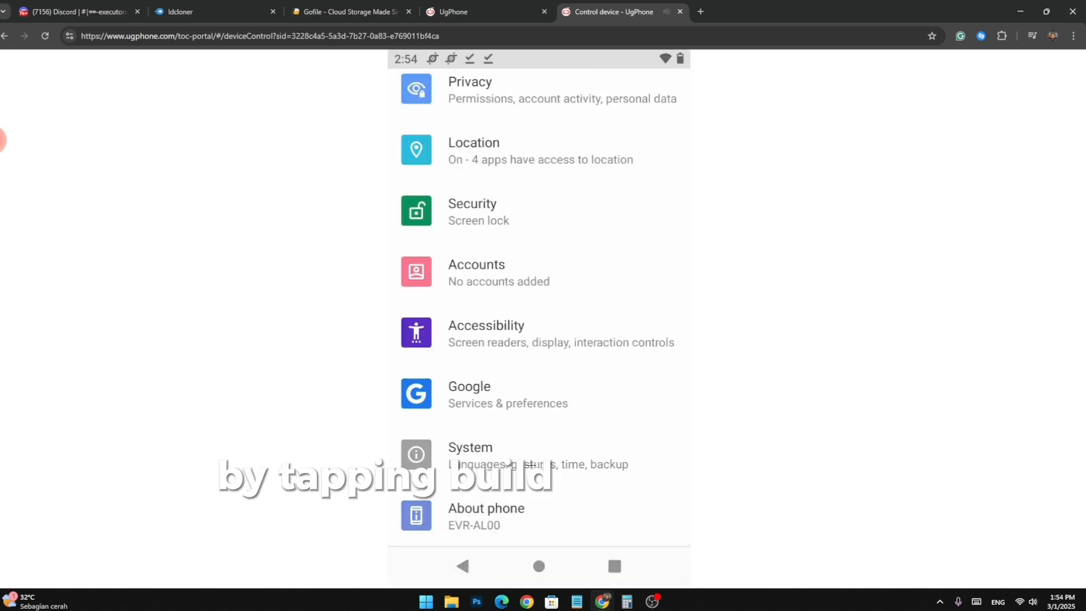
left_click(512, 458)
key("Escape")
left_click(500, 515)
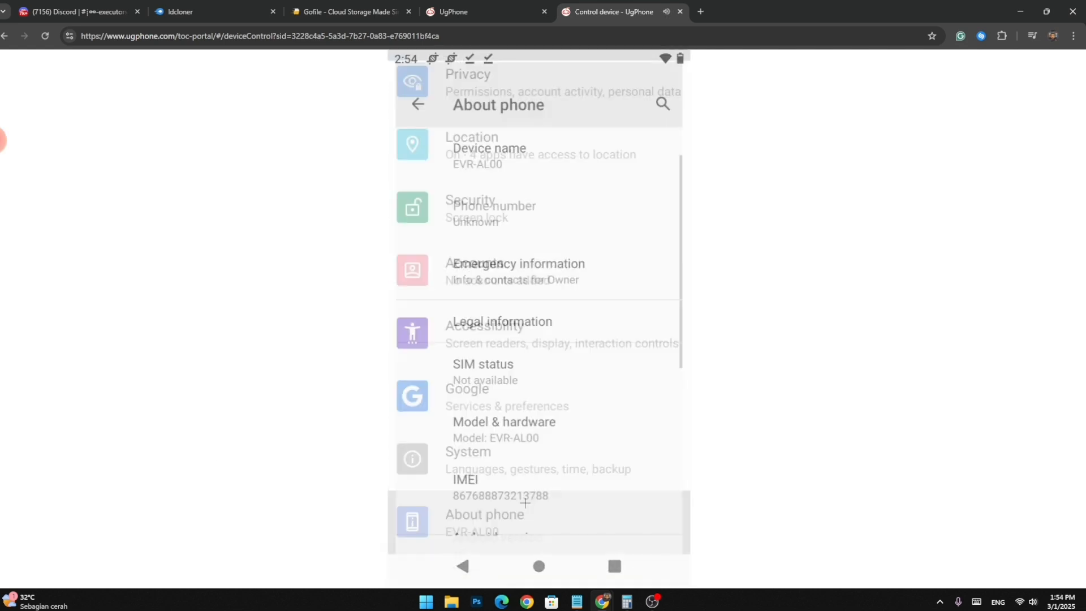
scroll(525, 503, "down", 5)
double_click(556, 513)
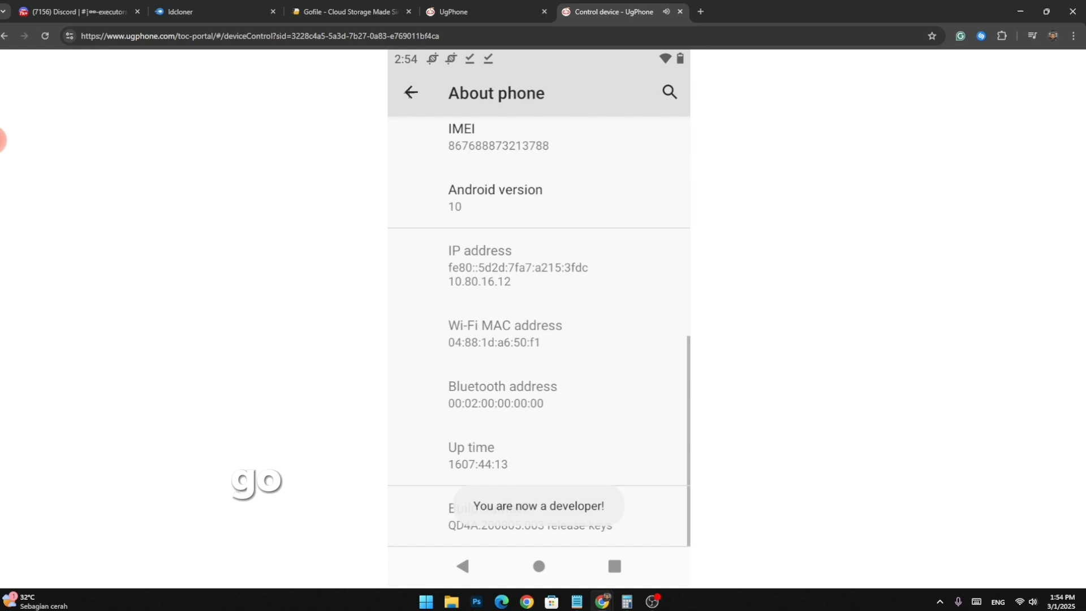
In Developer options set Smallest width to 702 dp, then go home and launch Roblox 1
left_click(411, 92)
left_click(512, 459)
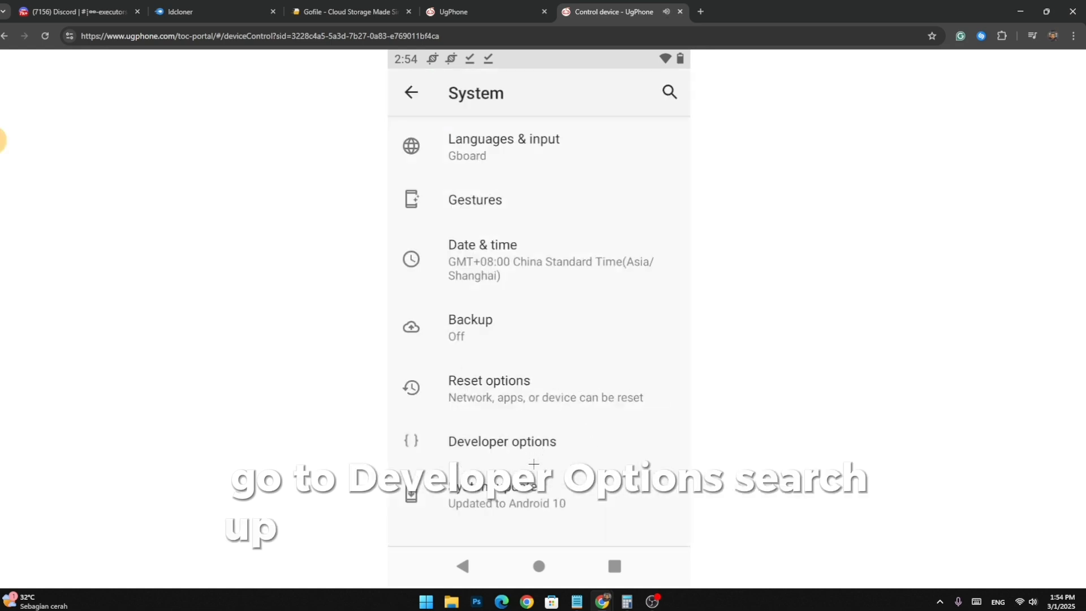
left_click(534, 458)
scroll(539, 340, "down", 3)
scroll(539, 339, "down", 2)
left_click(669, 92)
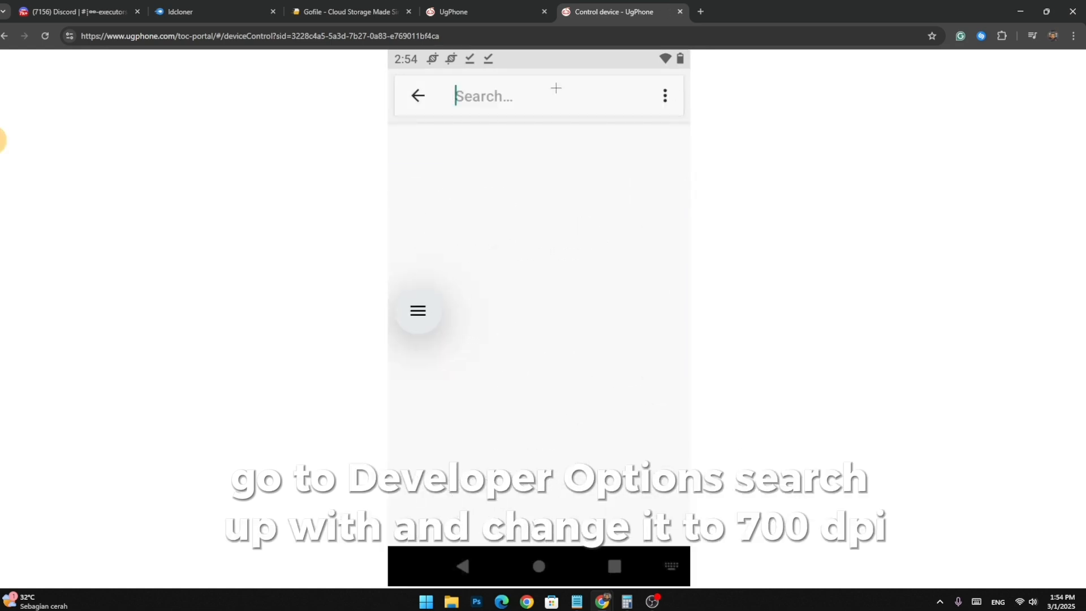
type("width")
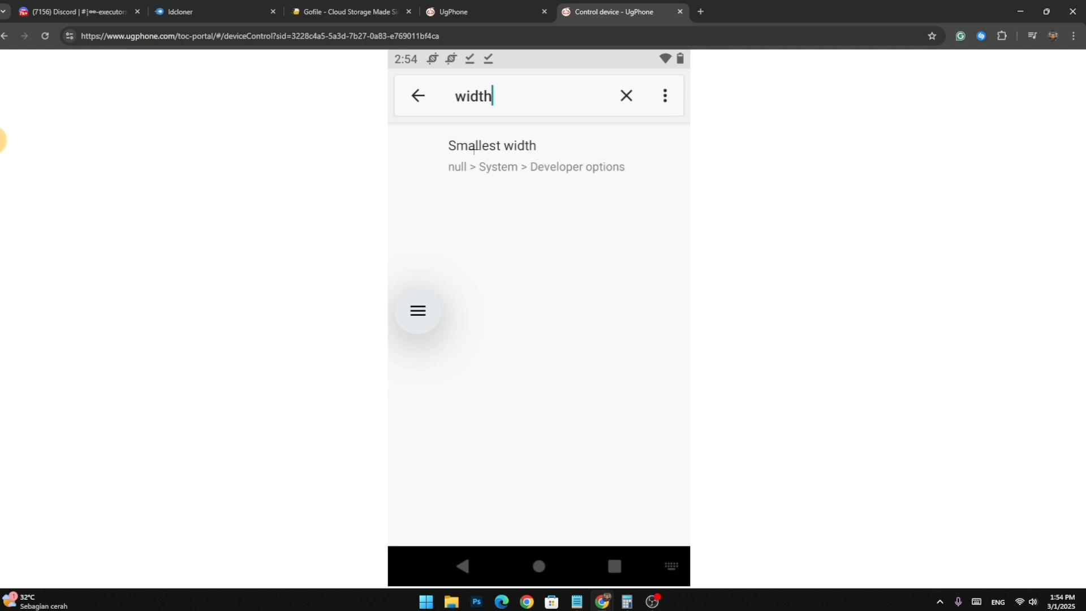
left_click(493, 155)
left_click(510, 514)
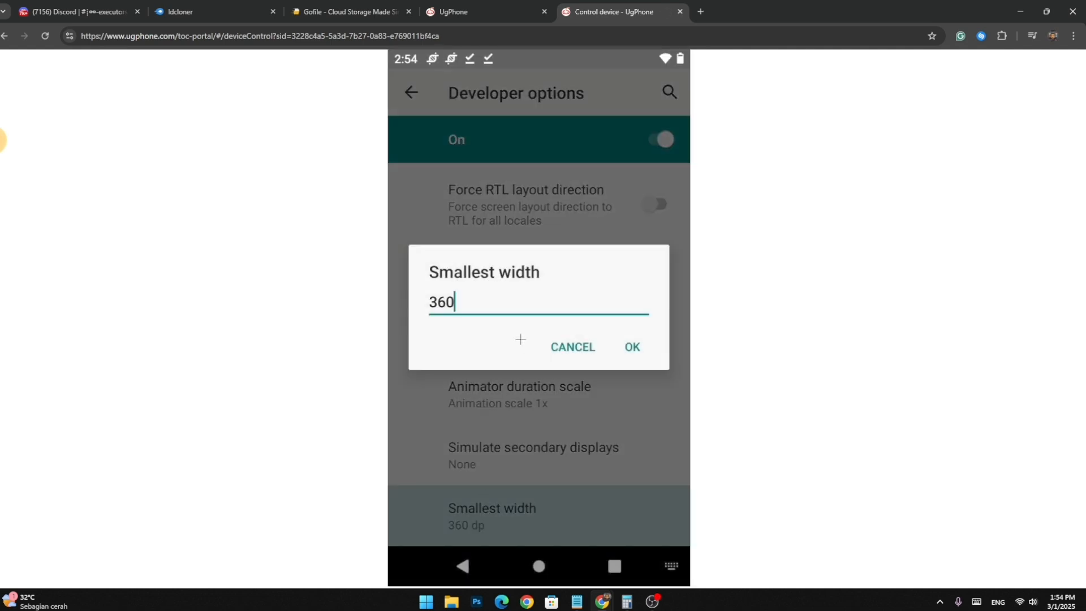
left_click(633, 348)
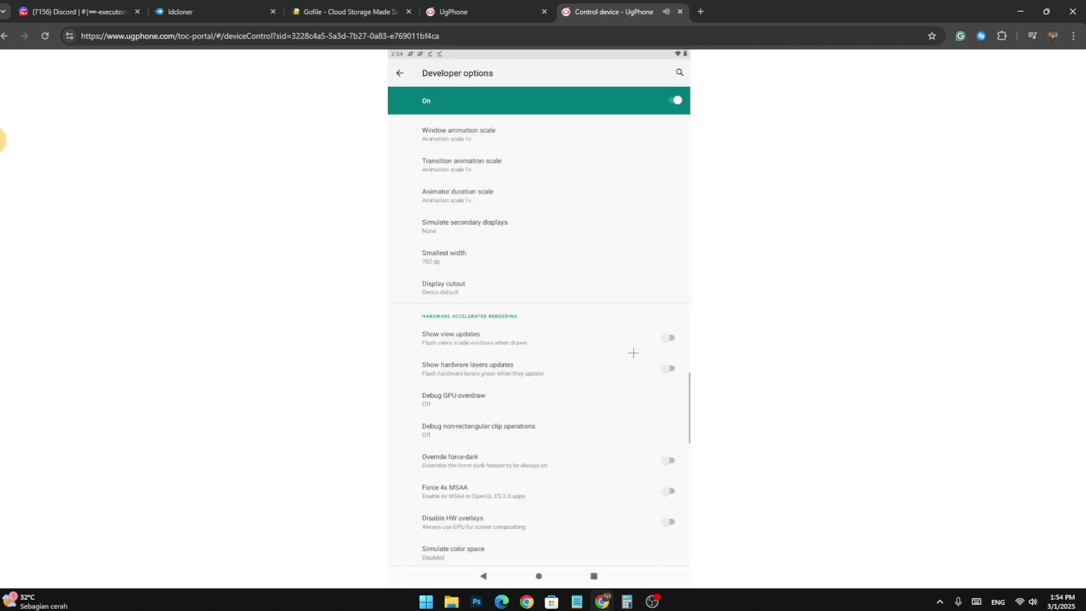
left_click(540, 575)
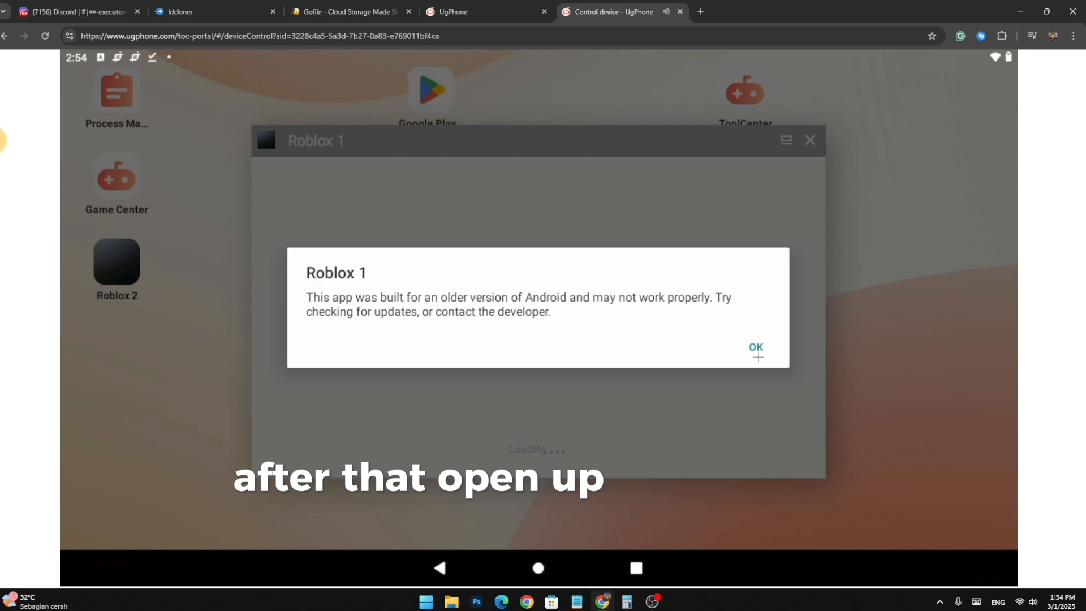
Dismiss the compatibility warnings, launch Roblox 2 and arrange its window left of Roblox 1
left_click(756, 347)
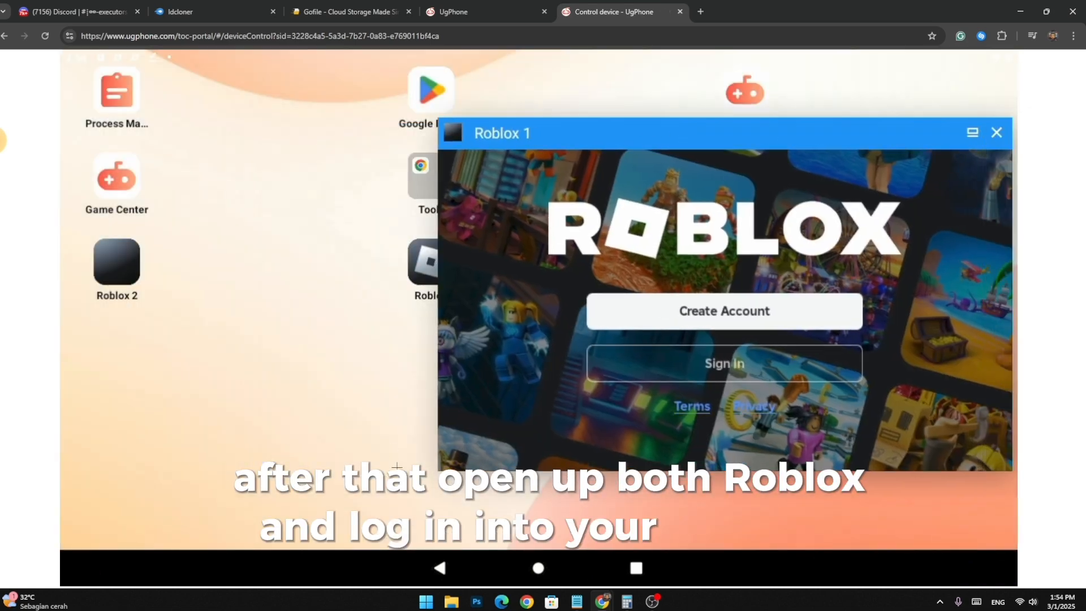
left_click(116, 265)
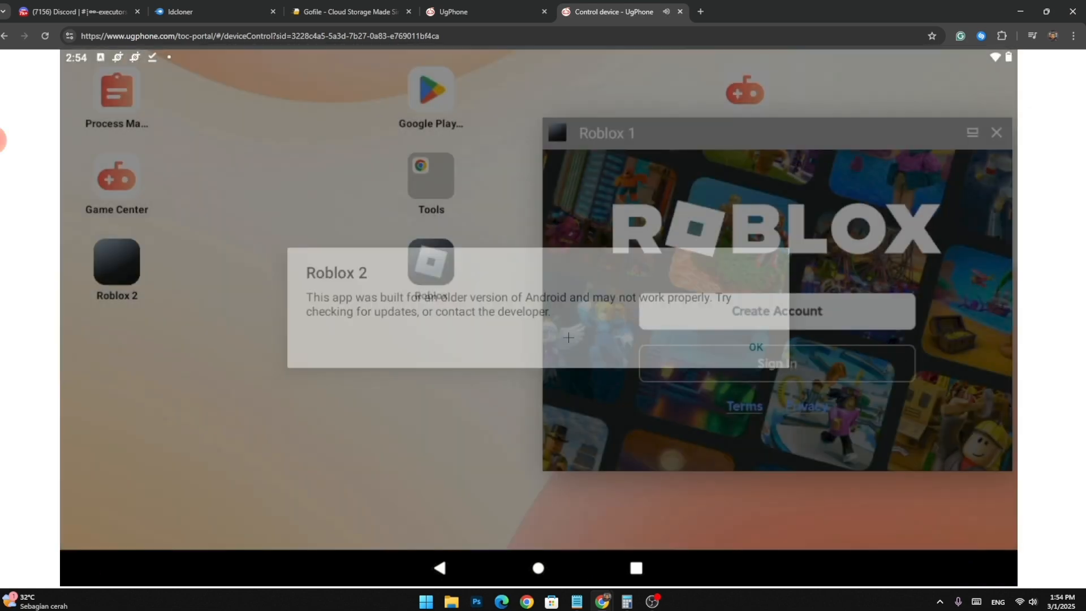
left_click(756, 348)
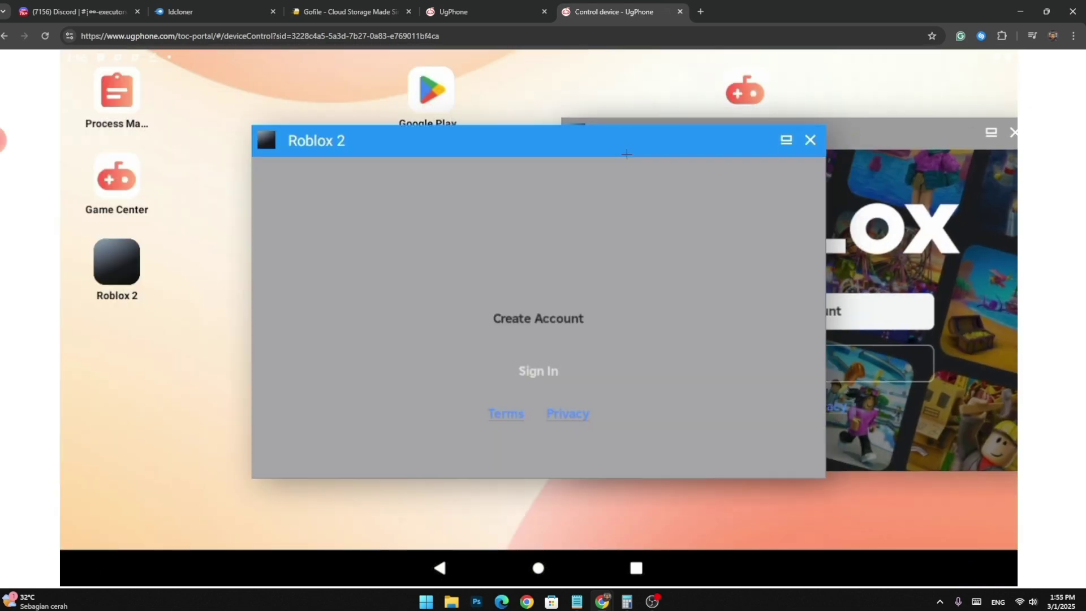
left_click_drag(365, 136, 129, 145)
left_click_drag(637, 425, 534, 402)
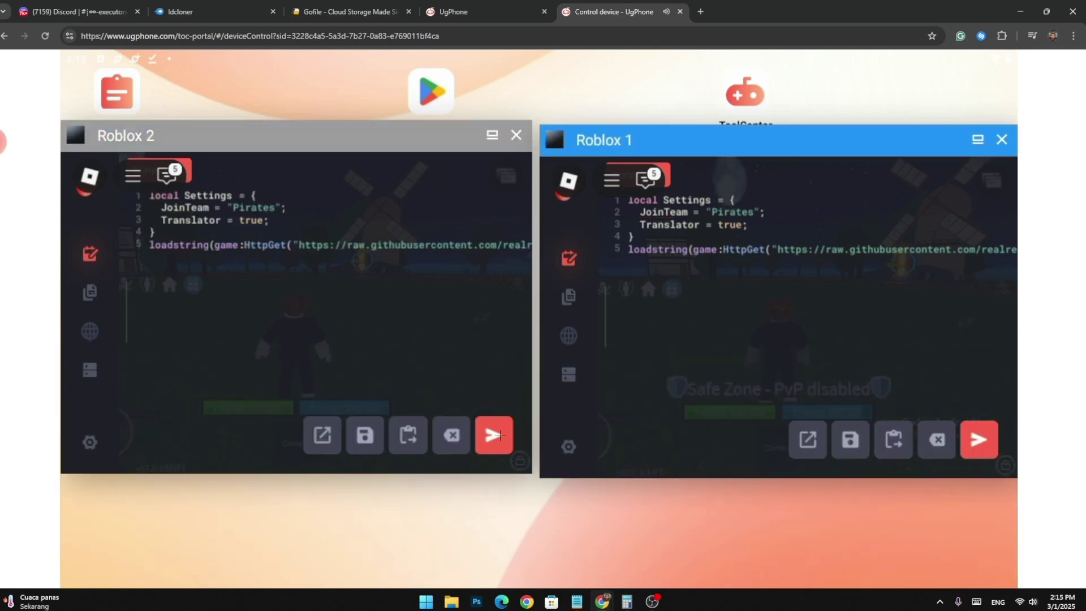
Execute the redz Hub loadstring so the Blox Fruits menu loads in both games
left_click(493, 435)
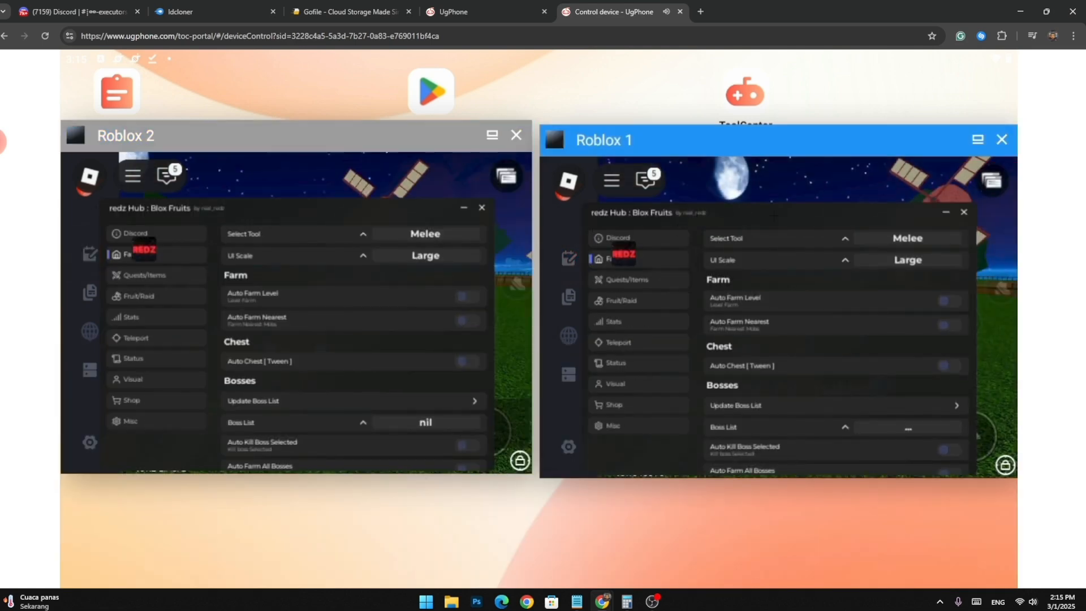